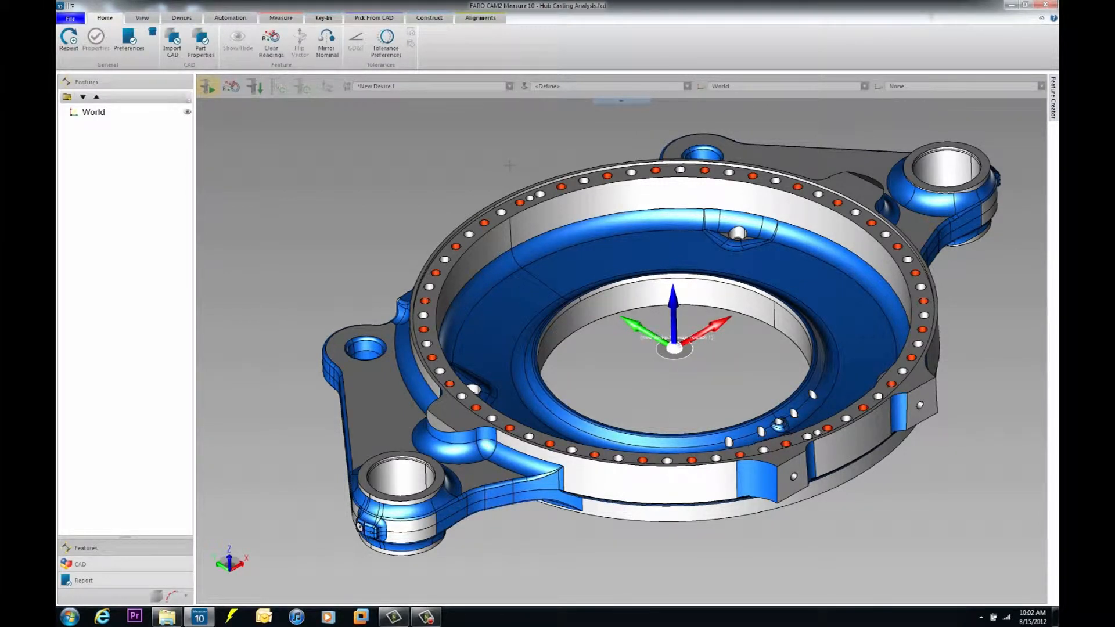
scroll(507, 190, "up", 5)
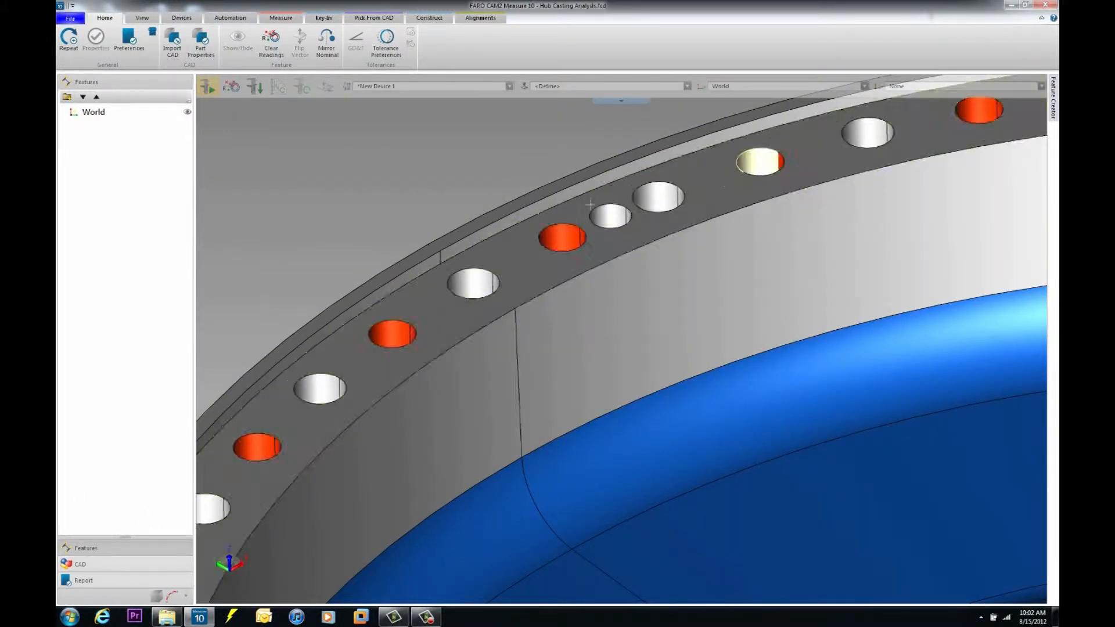
scroll(398, 214, "down", 2)
scroll(399, 214, "down", 1)
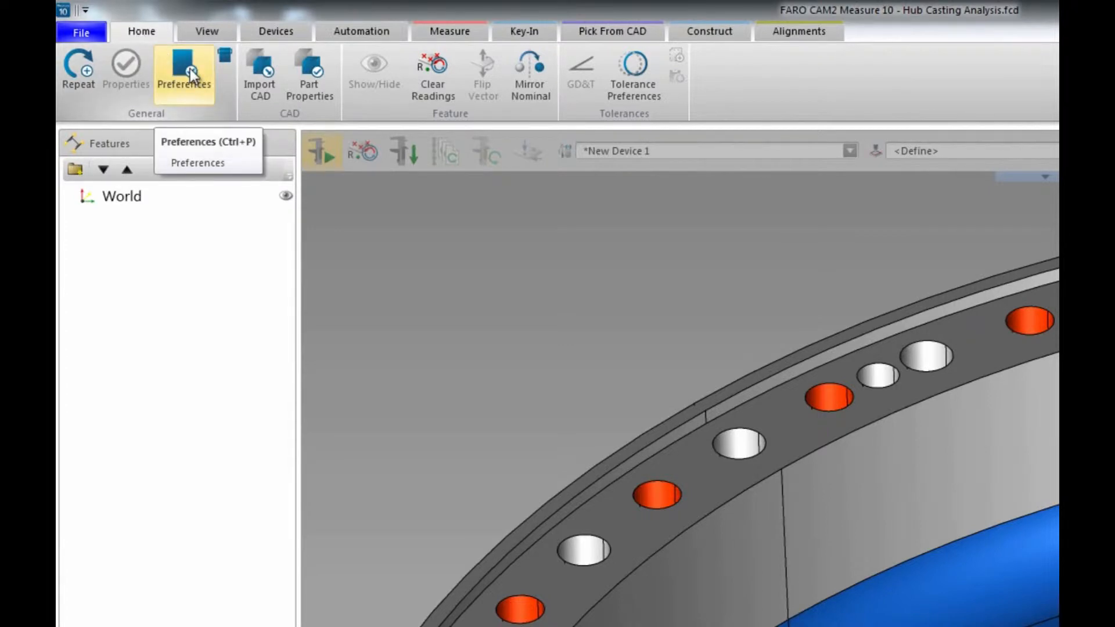
left_click(78, 32)
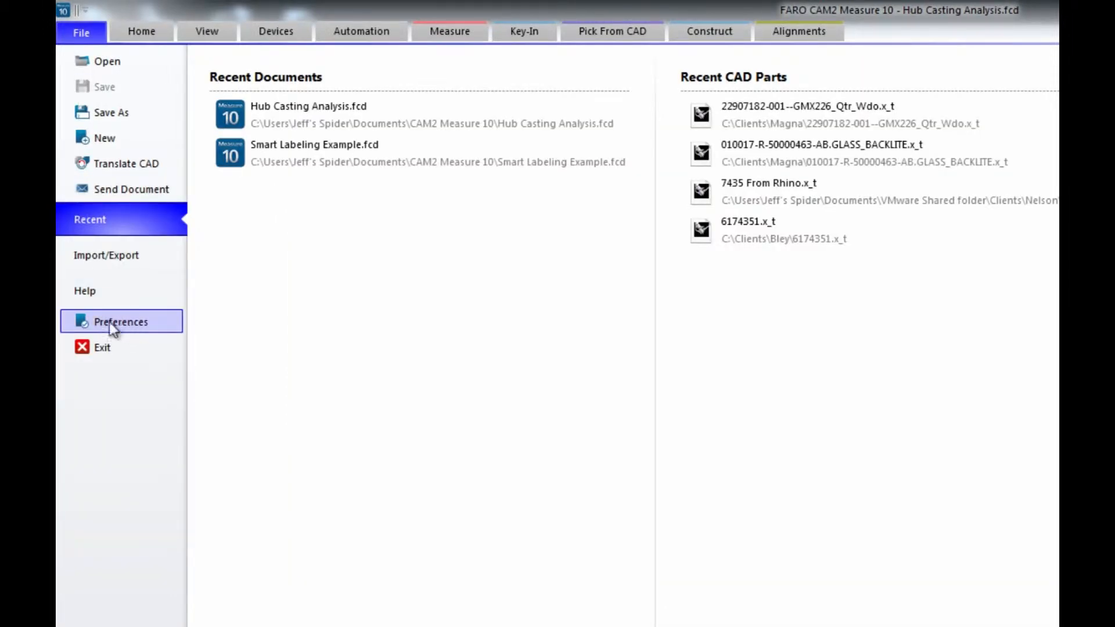
left_click(142, 33)
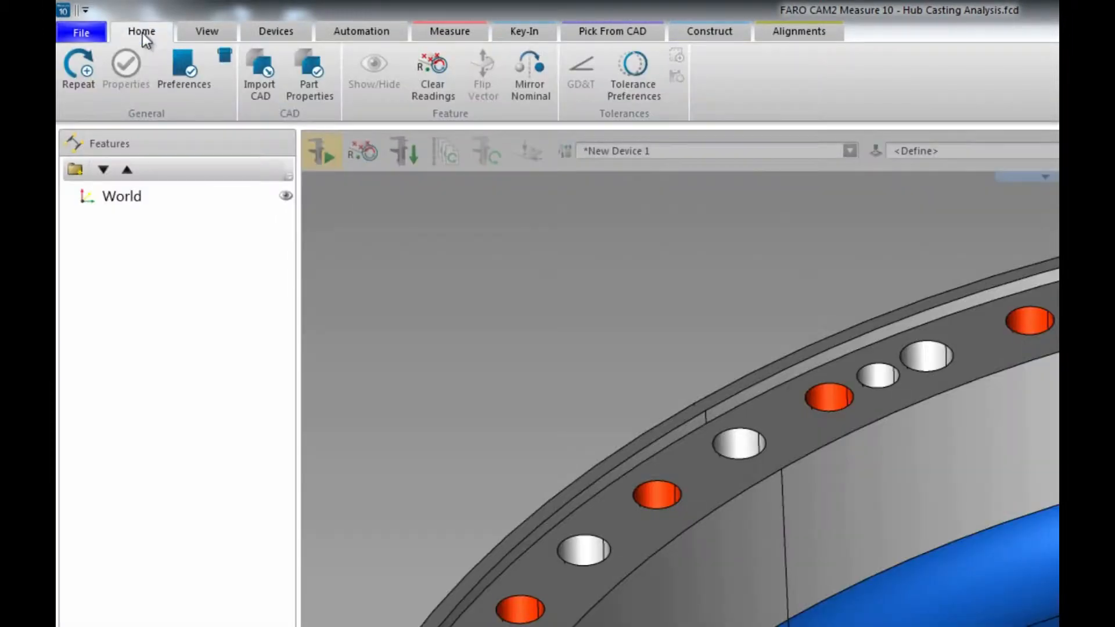
Set the Circle smart naming template to "Dowel Hole #" in the display preferences and apply it
left_click(184, 70)
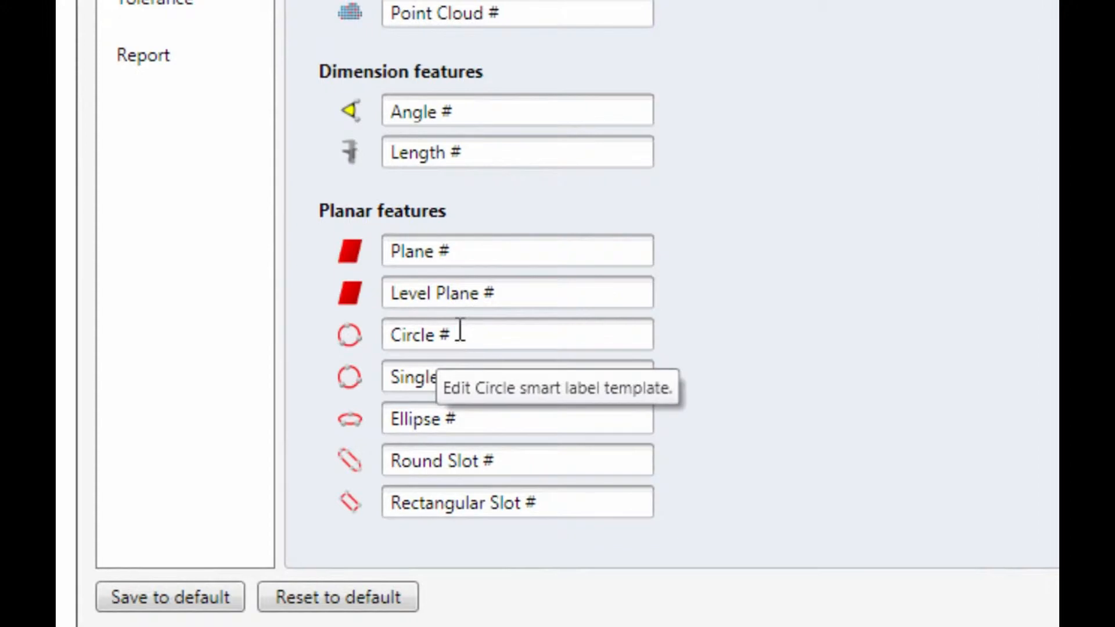
left_click_drag(461, 335, 358, 336)
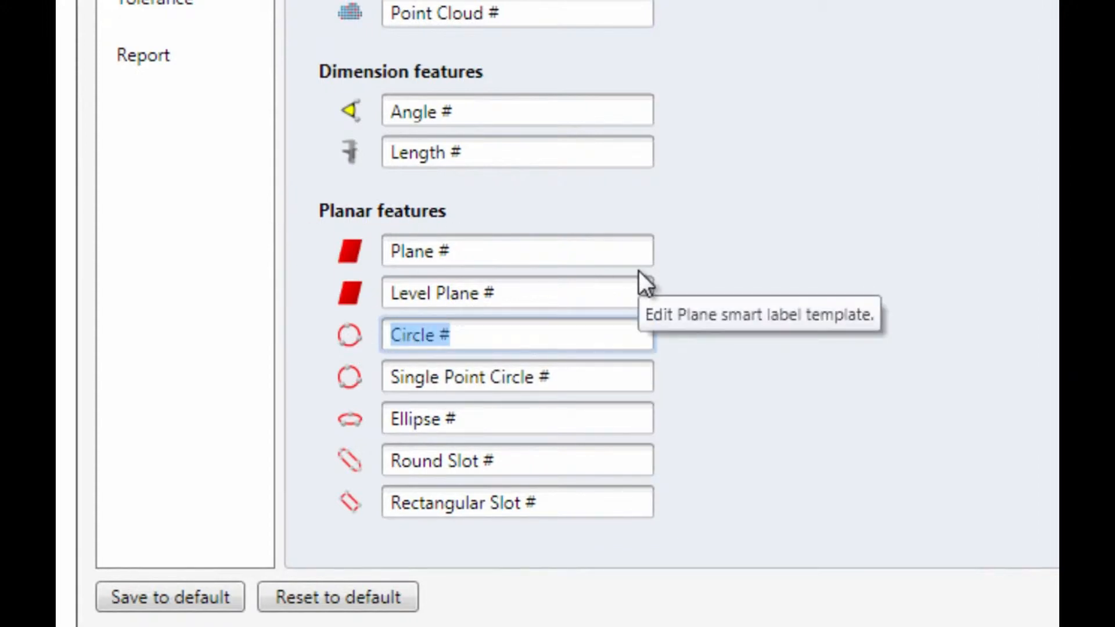
type("Dowel")
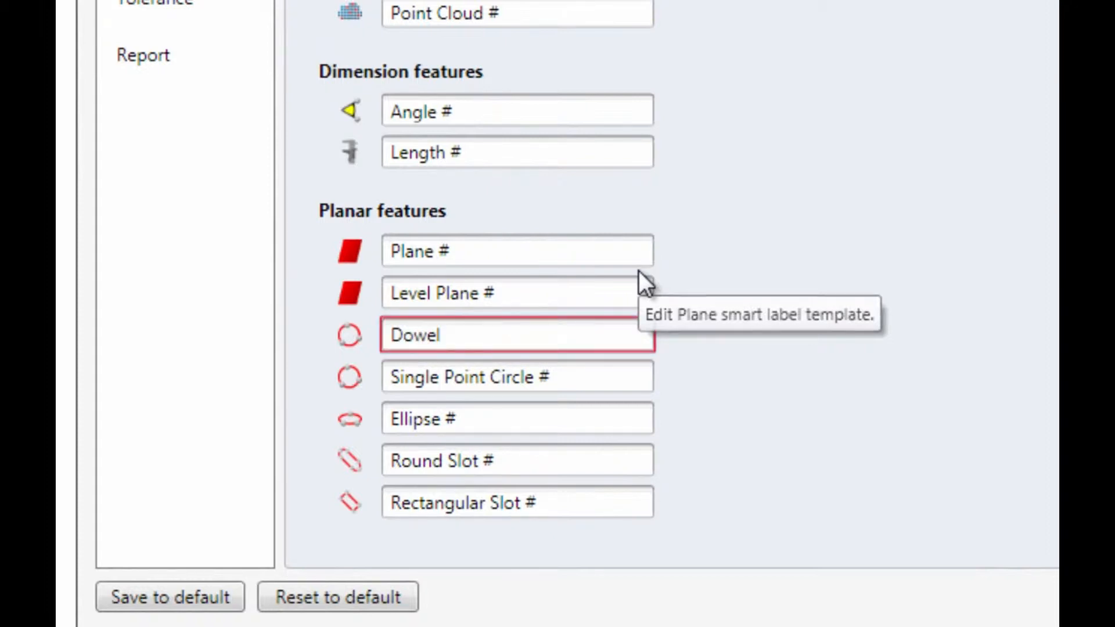
type(" Hole")
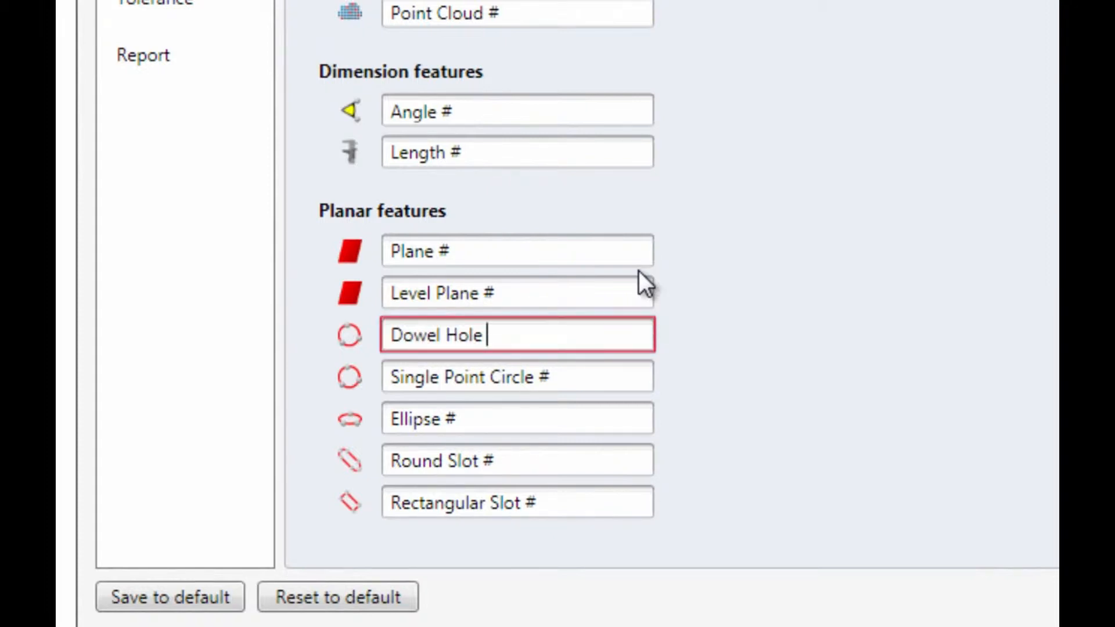
type(" #")
key("Return")
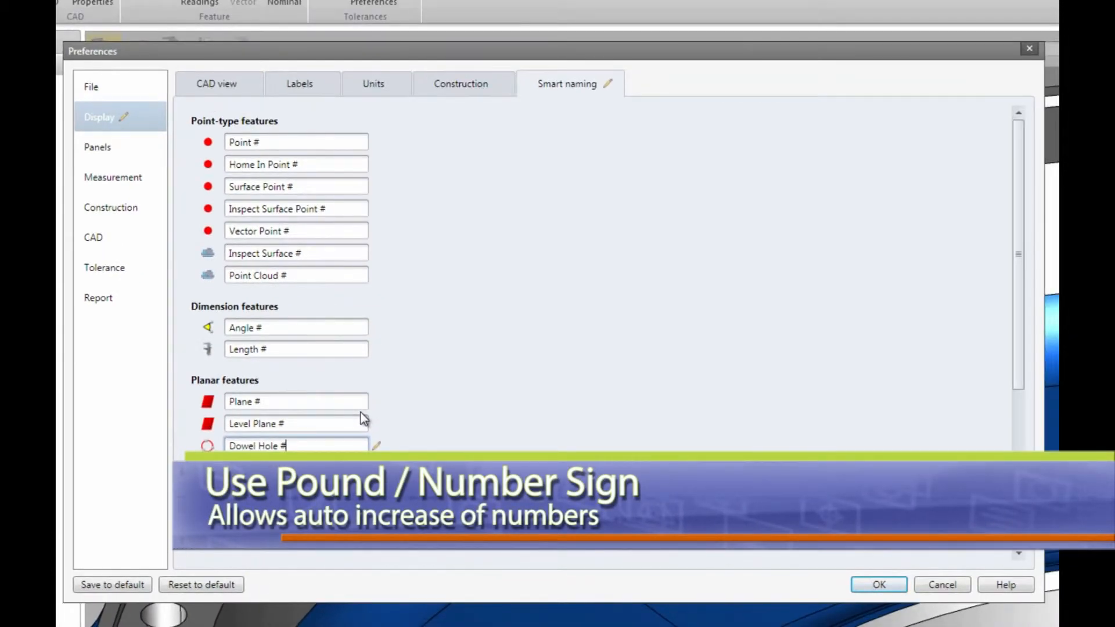
left_click(877, 587)
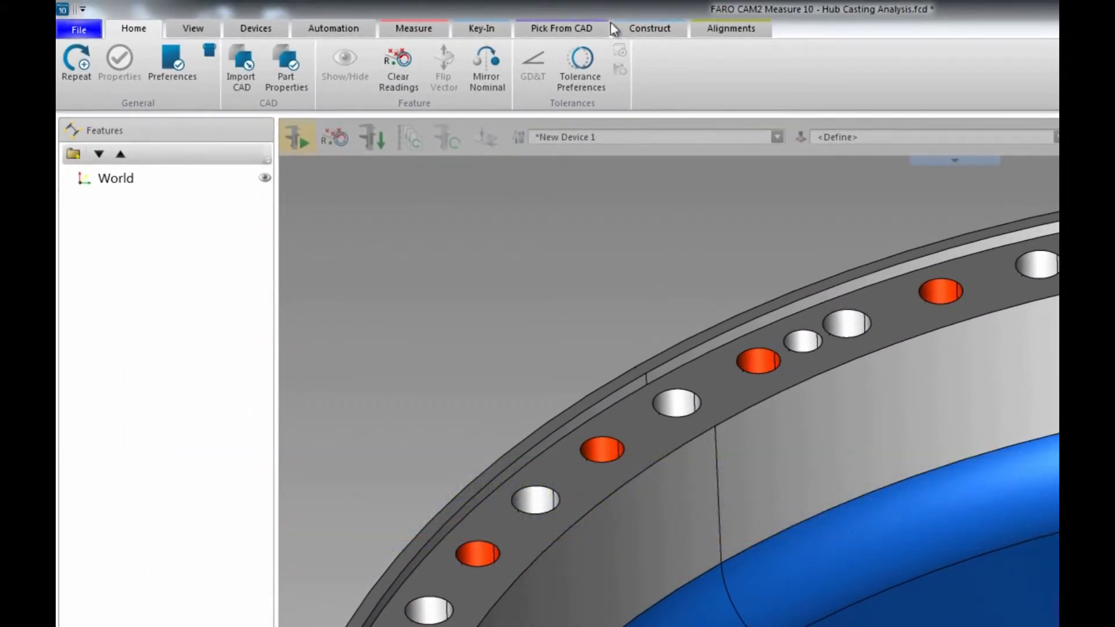
Start picking circles from CAD and pick the red rim hole beside the small white hole, moving its label off the hole
left_click(559, 28)
left_click(215, 61)
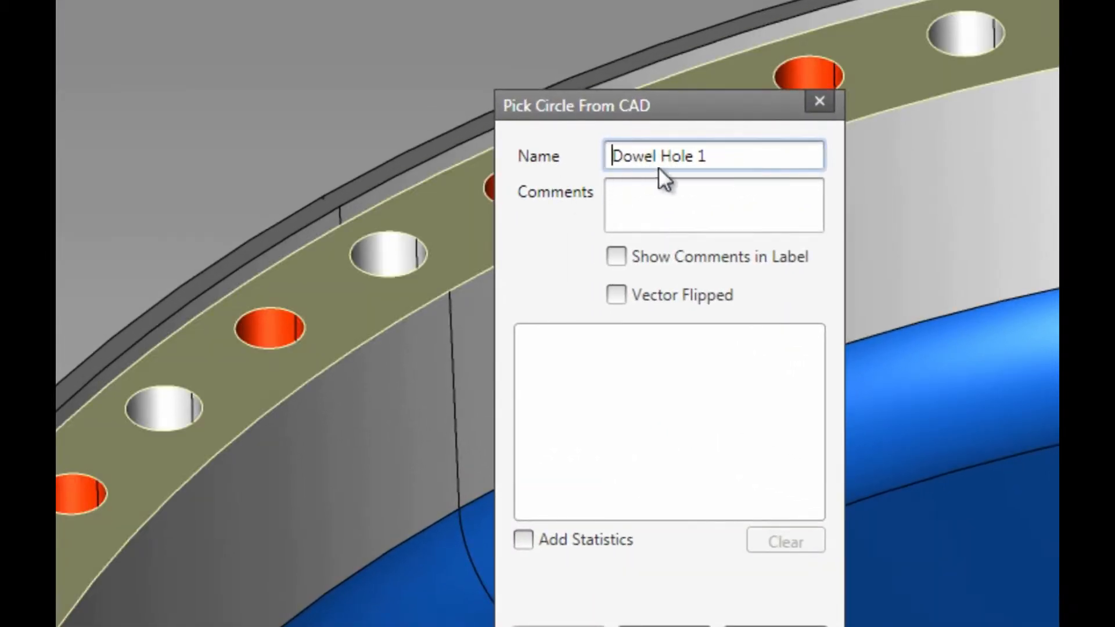
left_click_drag(723, 106, 0, 0)
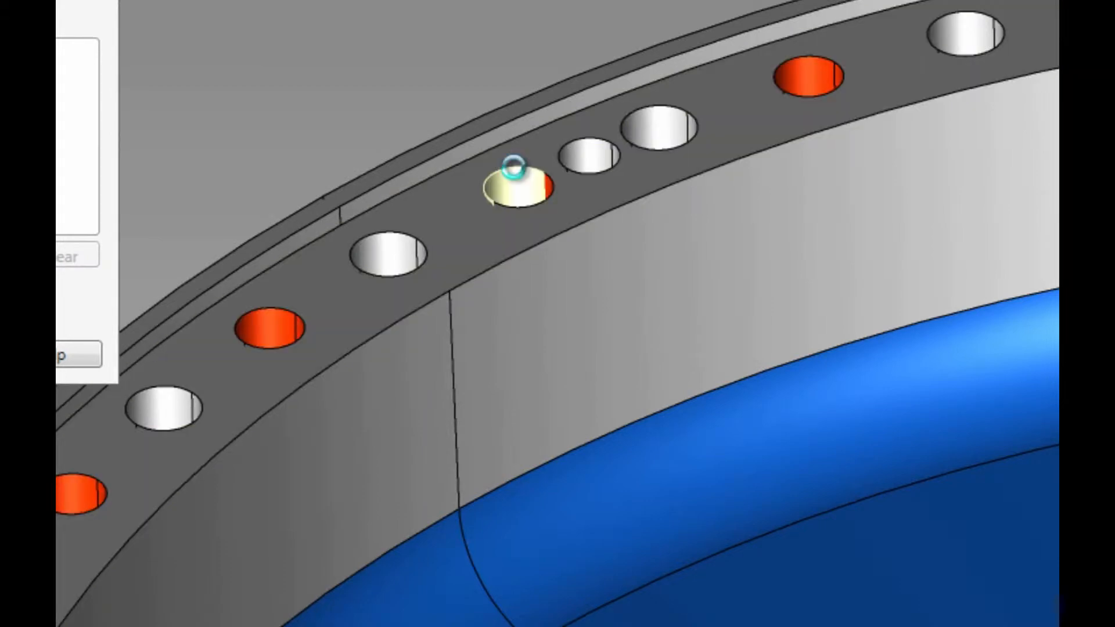
left_click(514, 174)
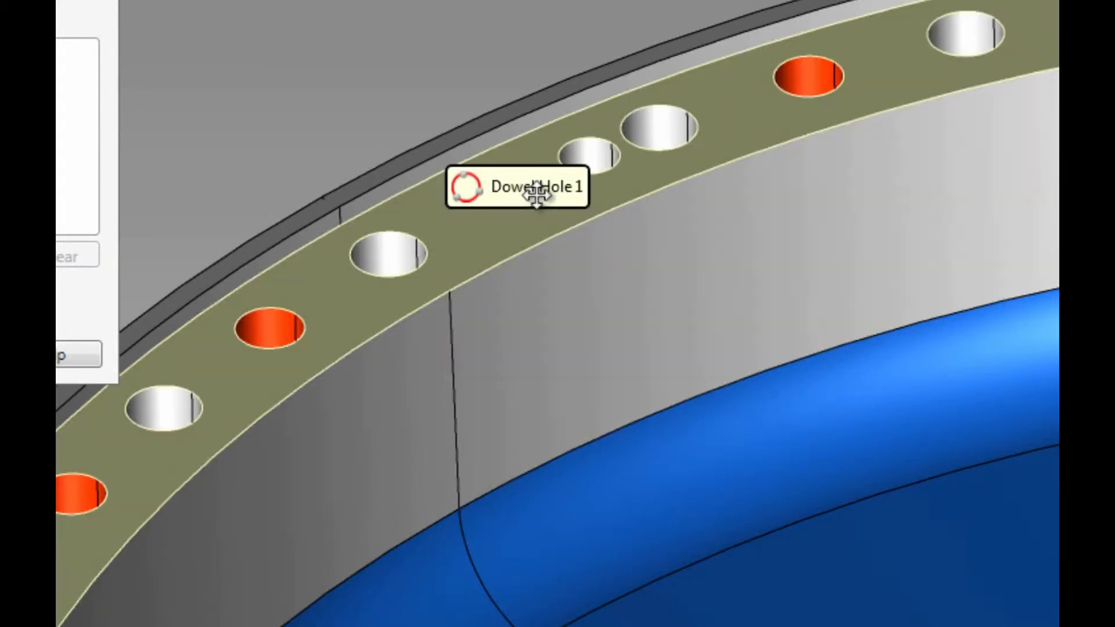
left_click_drag(536, 195, 588, 357)
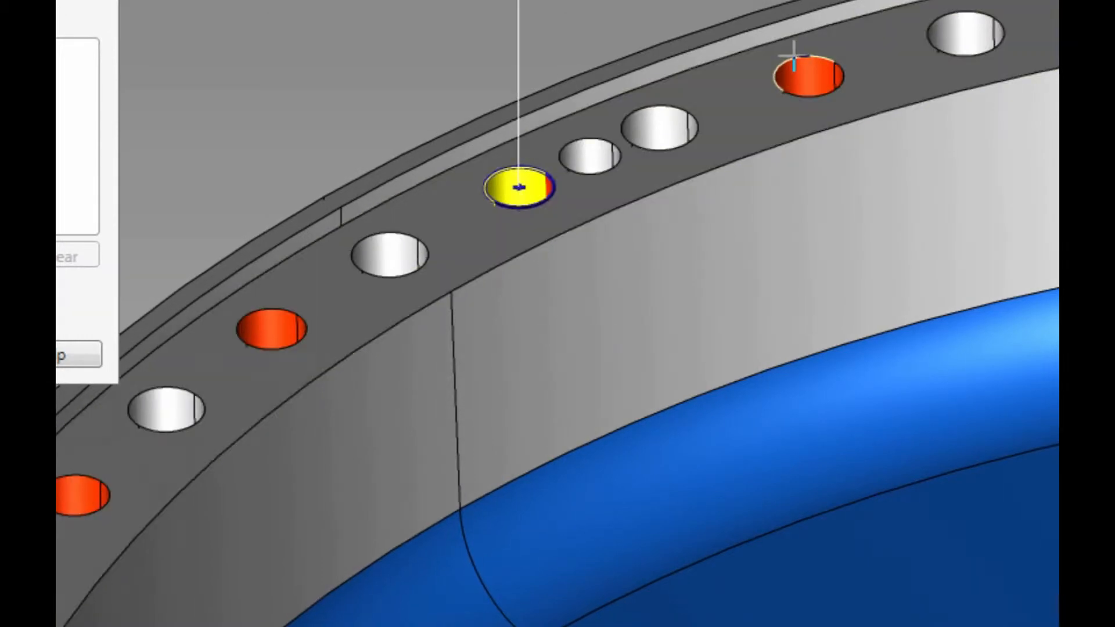
Pick the next four red holes along the rim as CAD circles and finish the circle picking
left_click(796, 64)
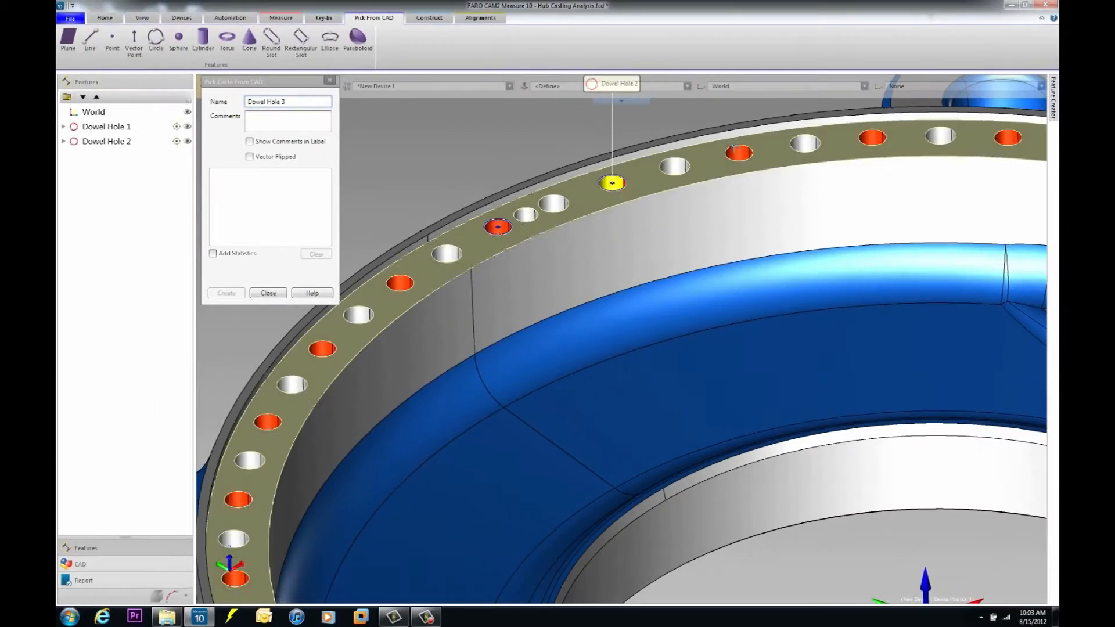
left_click(738, 152)
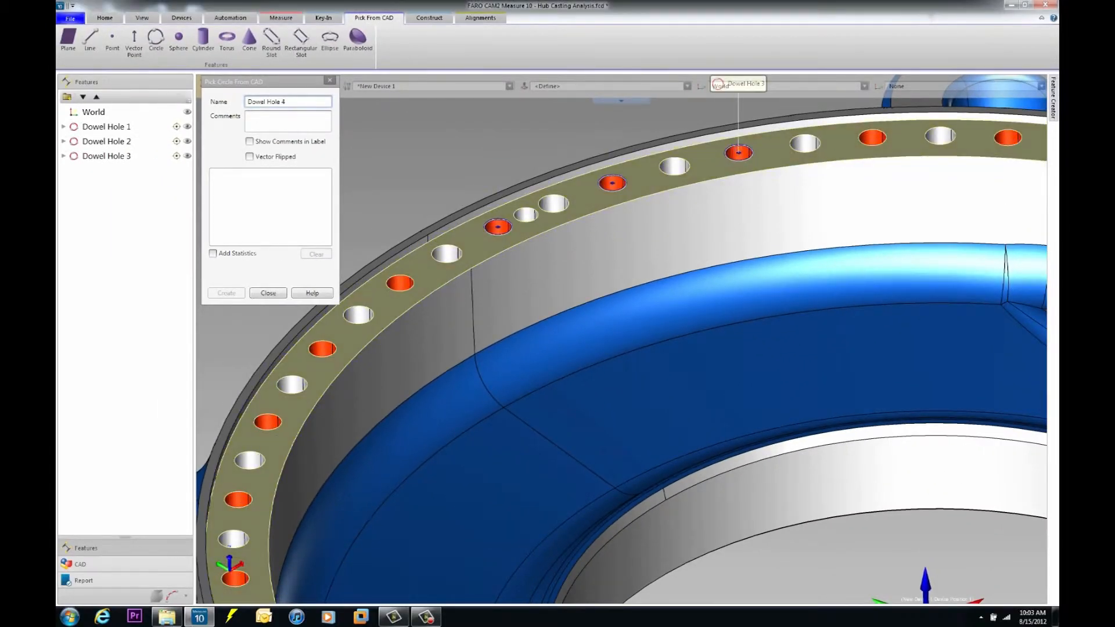
left_click(864, 137)
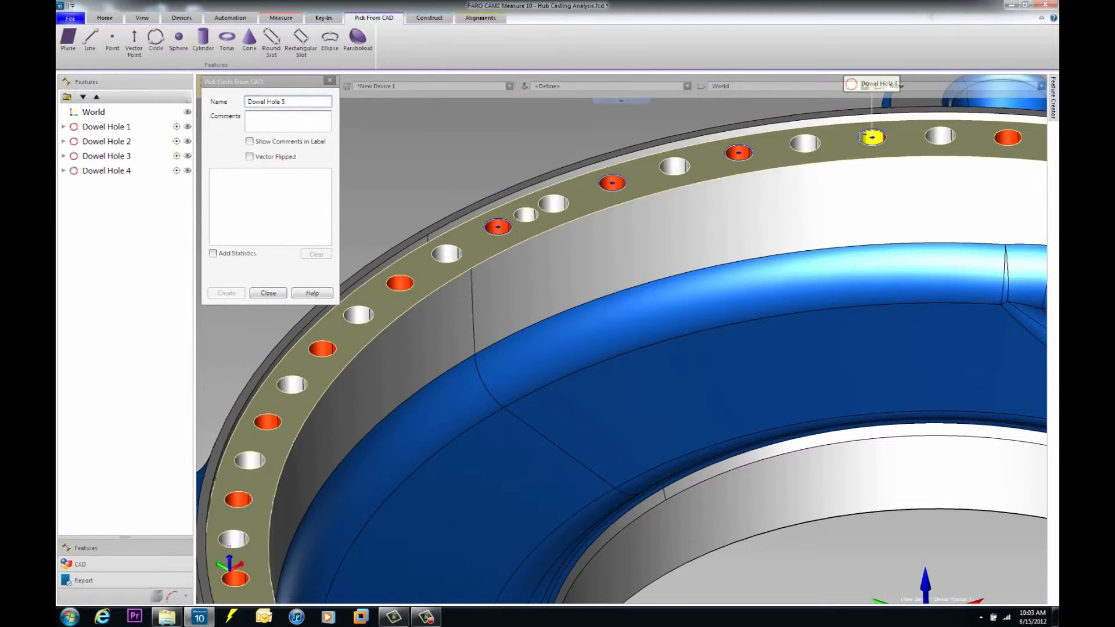
left_click(1006, 137)
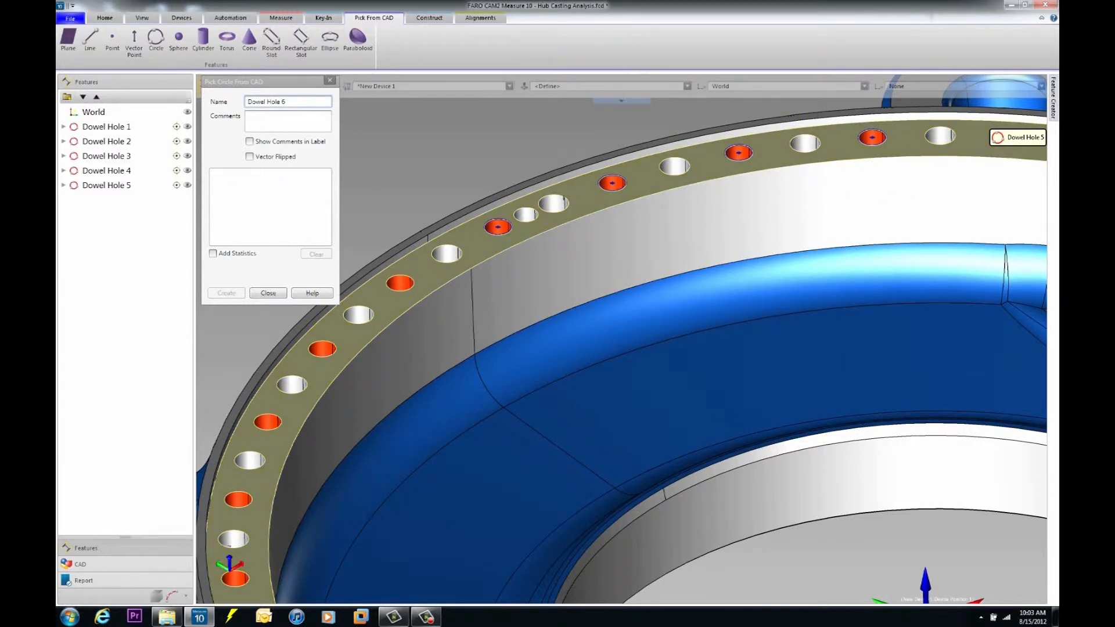
left_click(268, 294)
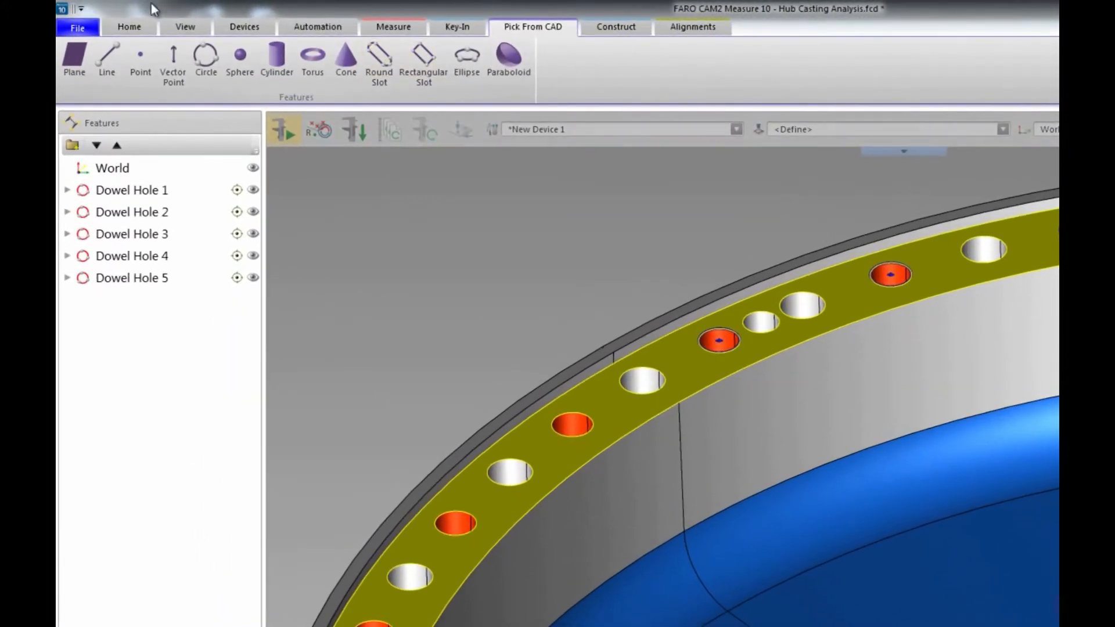
Change the Circle smart naming template to "Attach Hole #" in the preferences
left_click(122, 28)
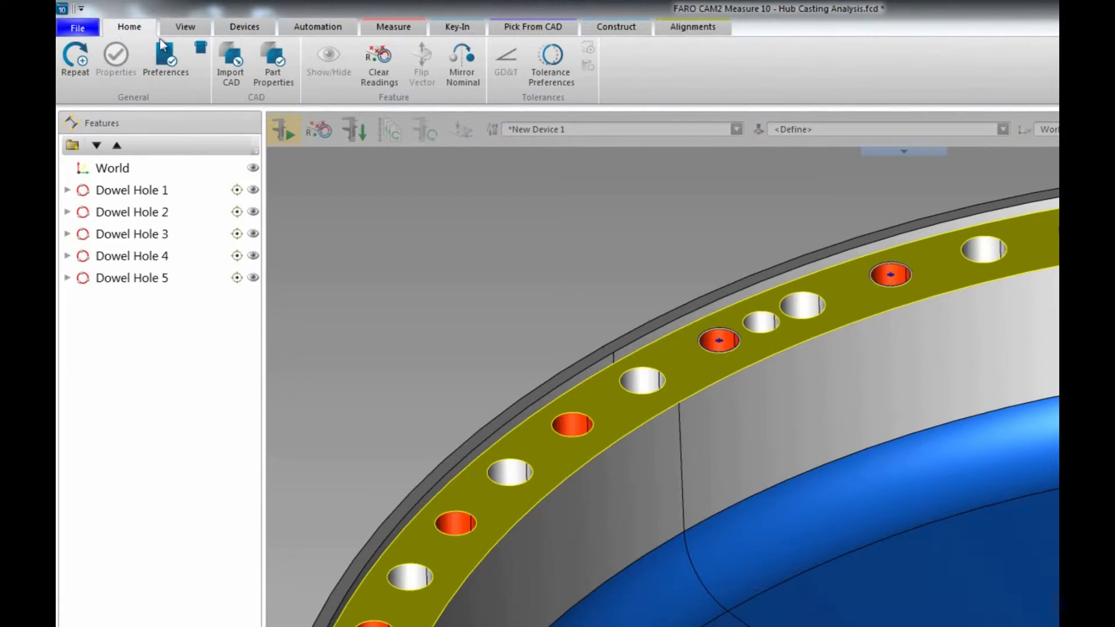
left_click(165, 58)
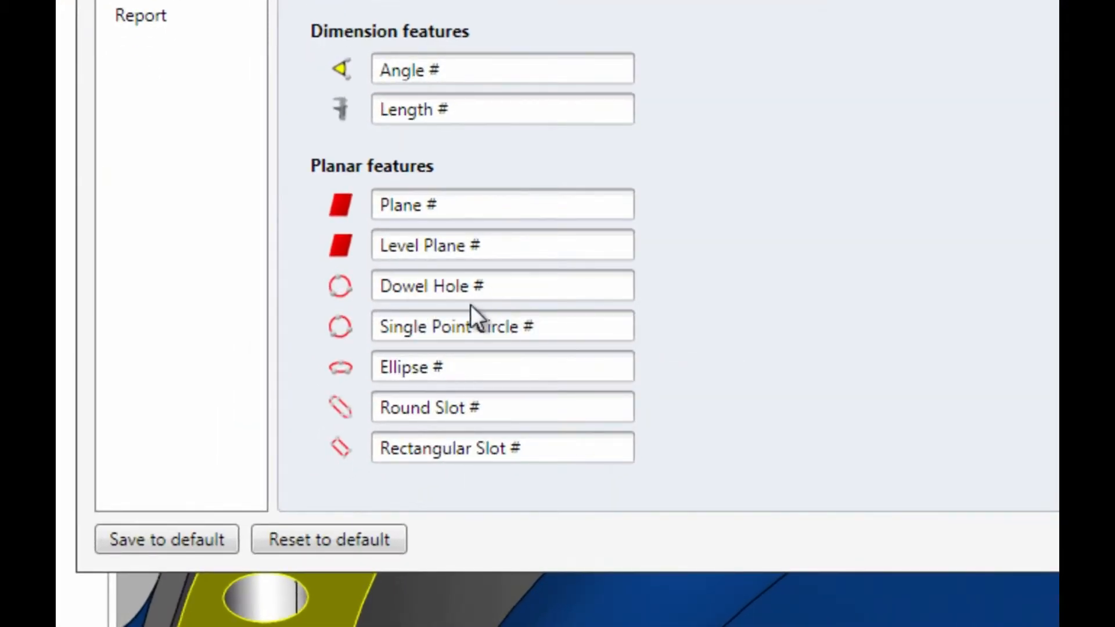
triple_click(431, 296)
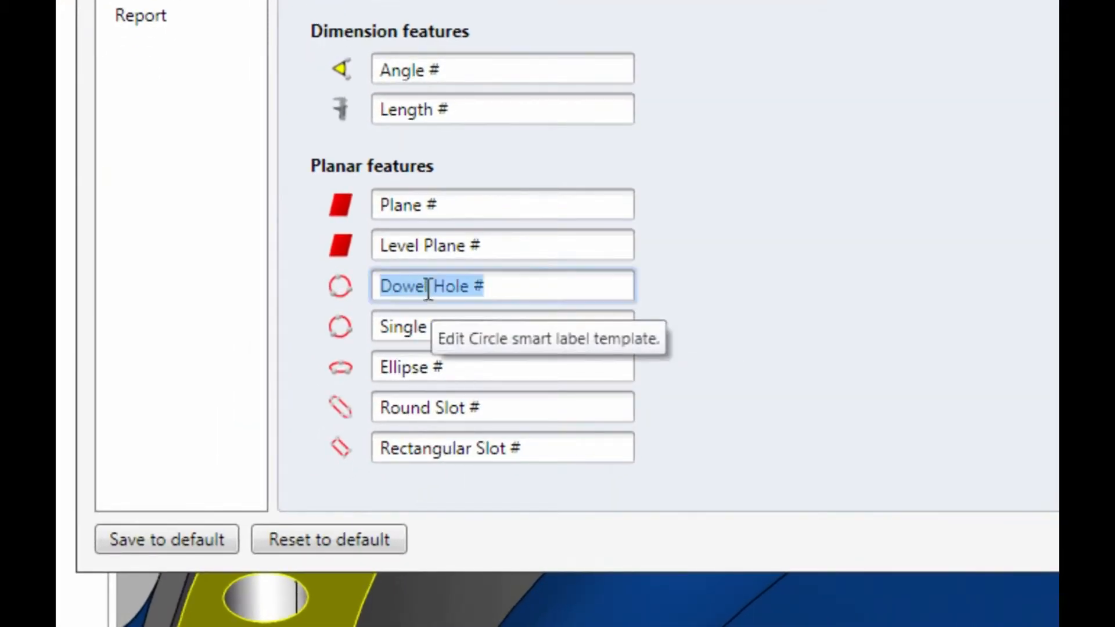
double_click(396, 285)
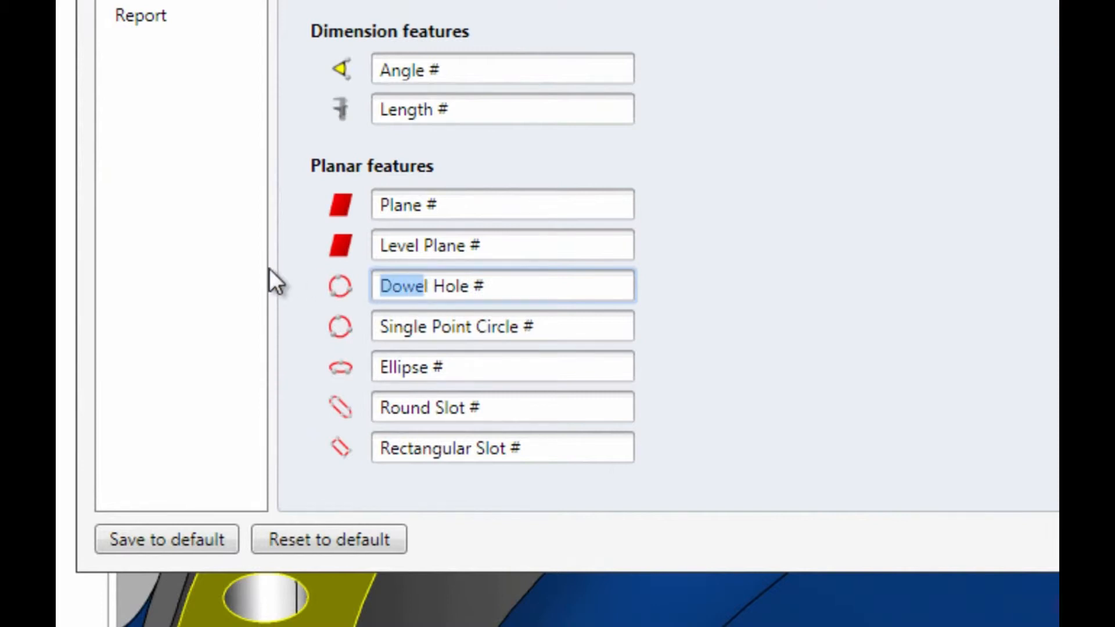
key("BackSpace")
type("Attach")
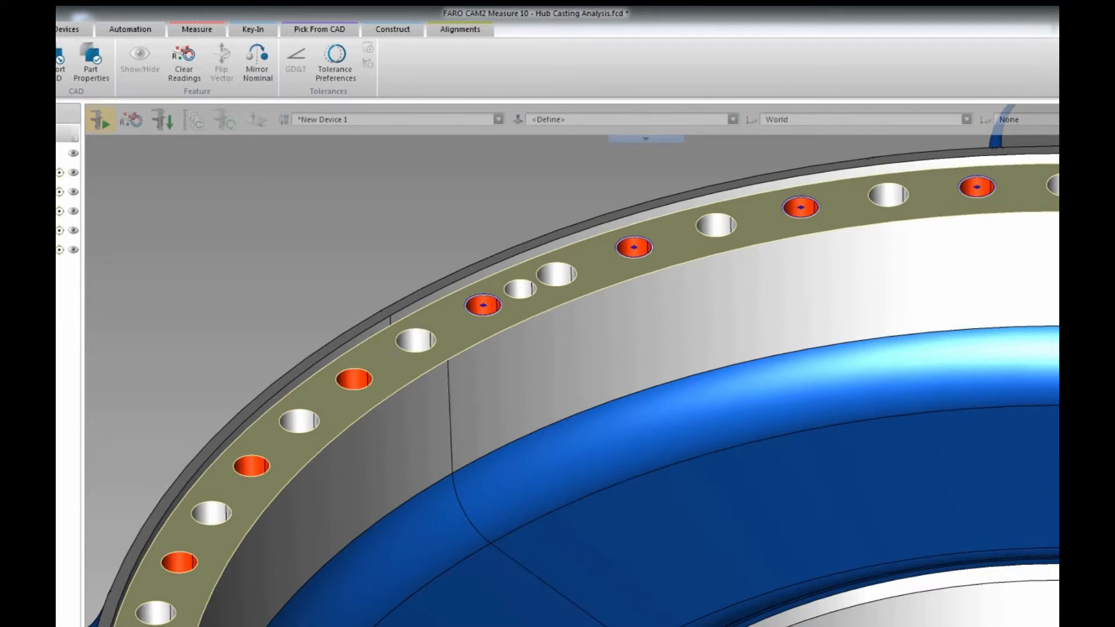
left_click(407, 347)
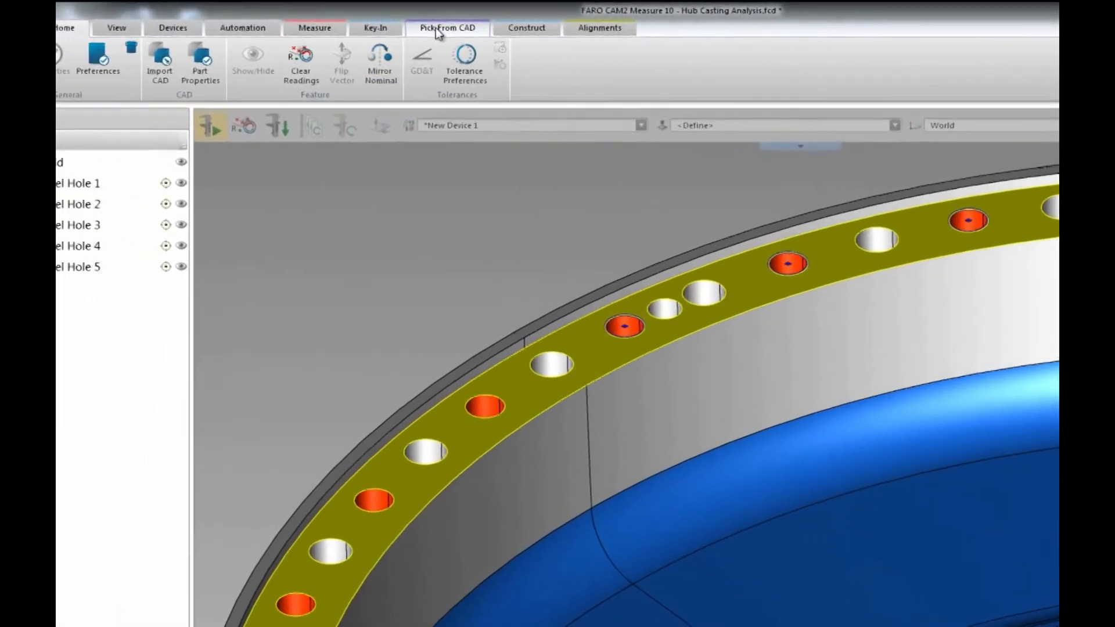
Pick four larger white holes between the picked red rim holes as CAD circles, skipping the small one, and finish the circle picking
left_click(341, 29)
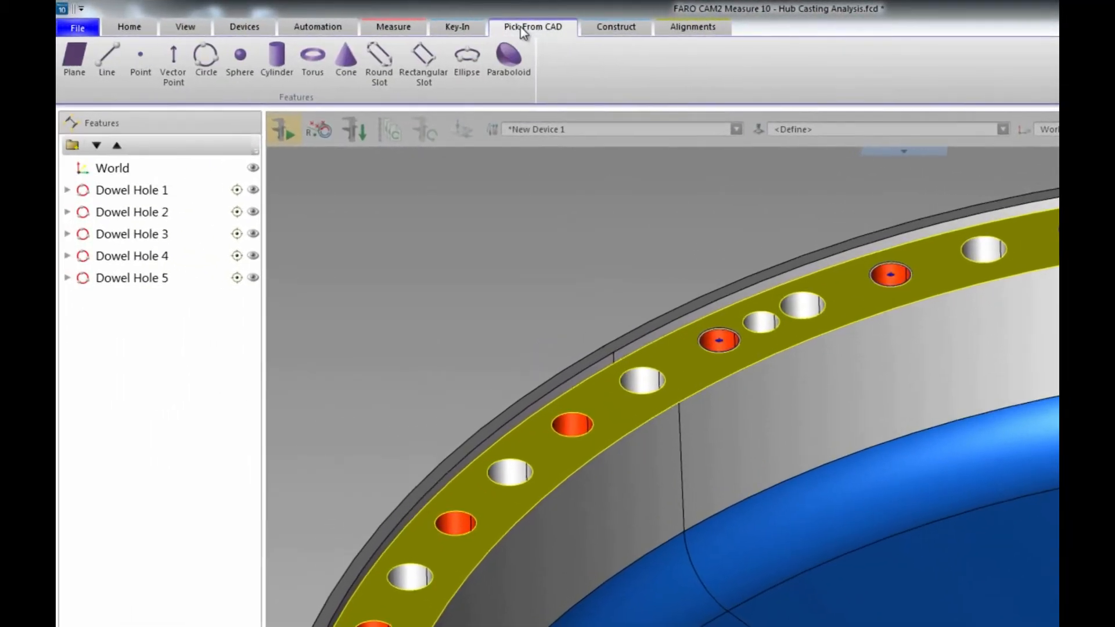
left_click(204, 63)
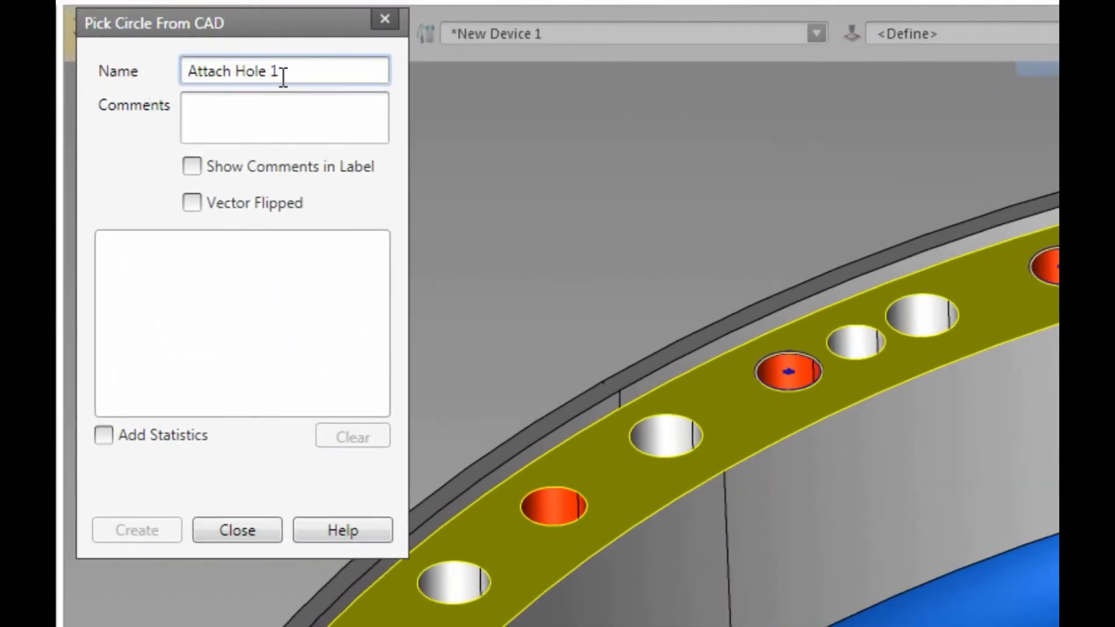
left_click(650, 416)
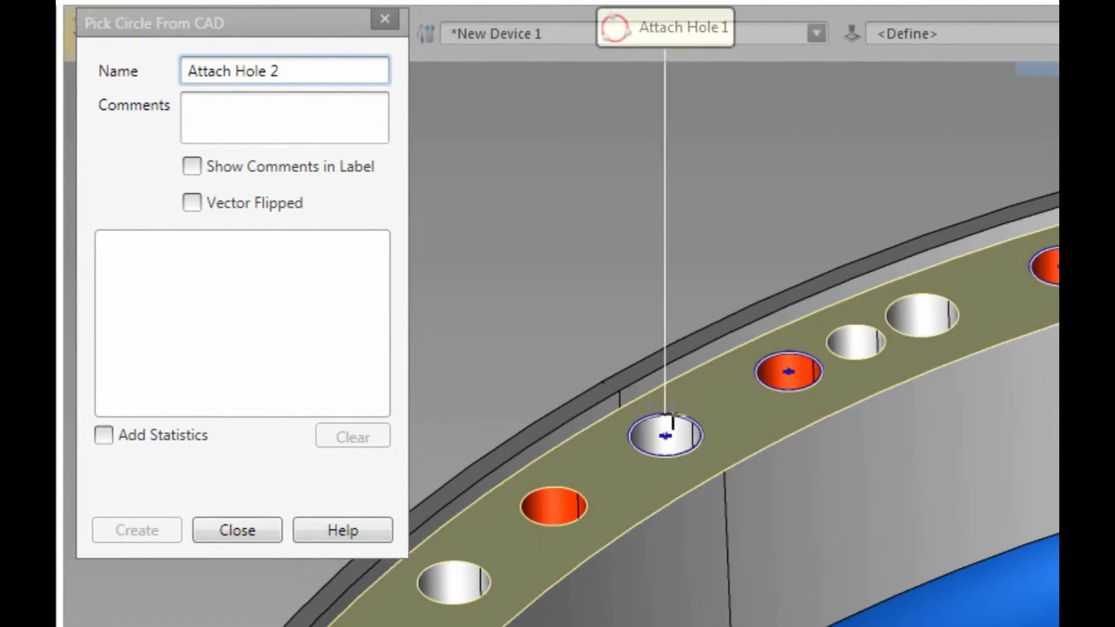
left_click(926, 303)
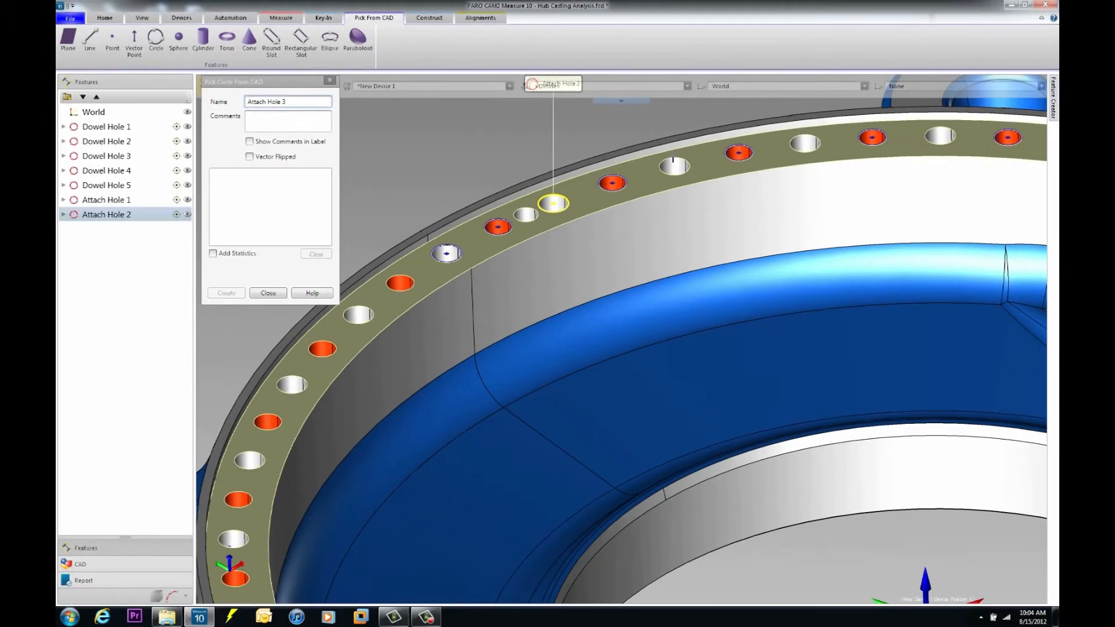
left_click(673, 165)
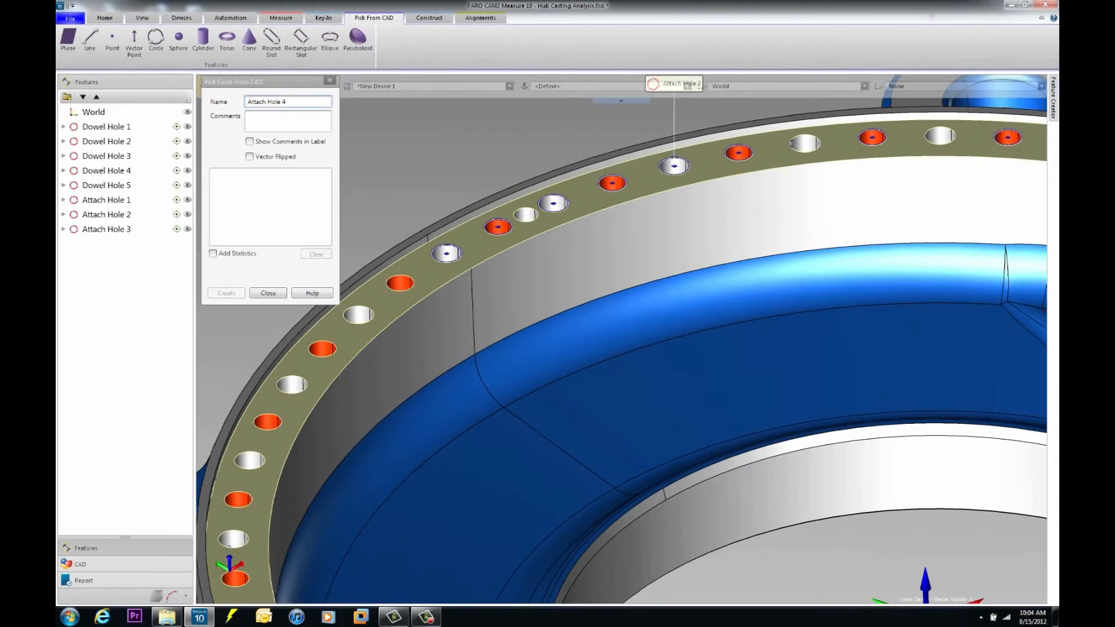
left_click(805, 142)
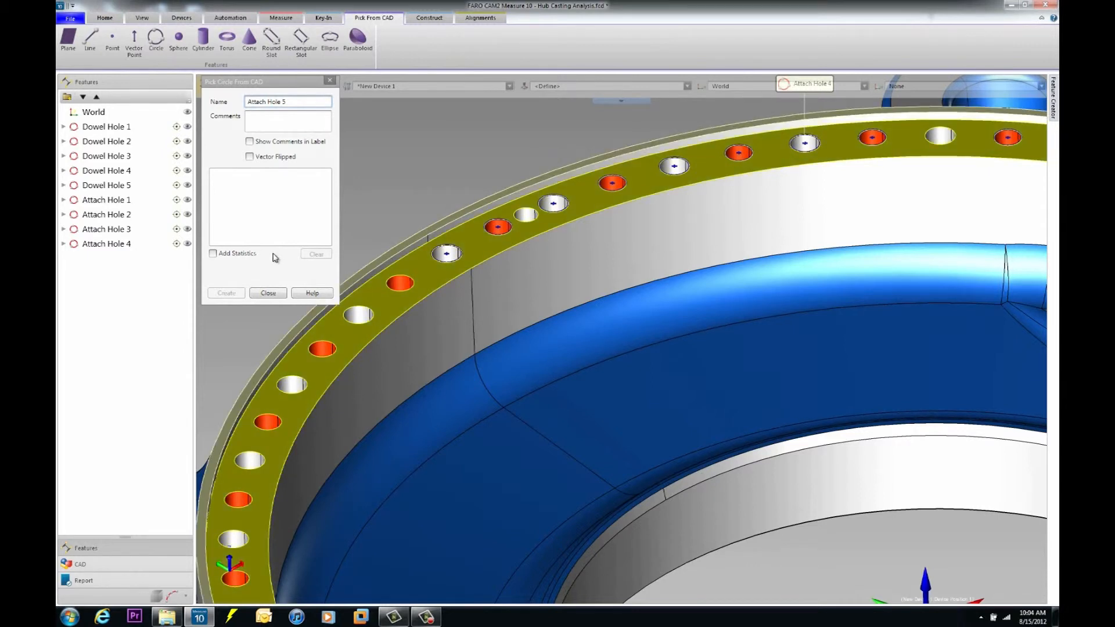
left_click(274, 293)
middle_click_drag(512, 309, 511, 412)
scroll(511, 412, "down", 2)
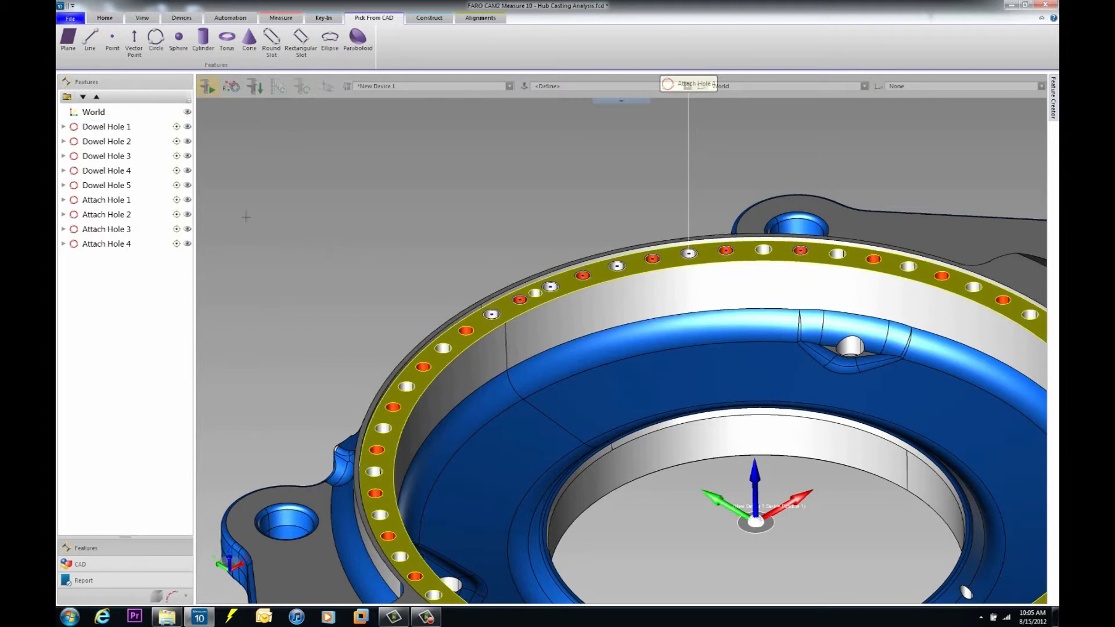
scroll(369, 271, "down", 5)
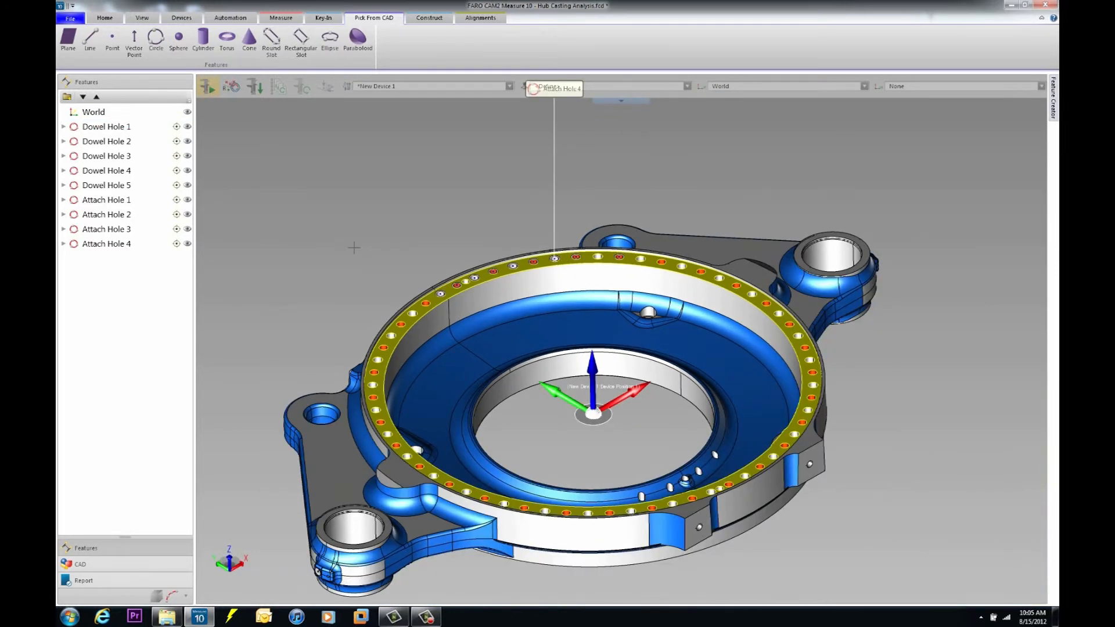